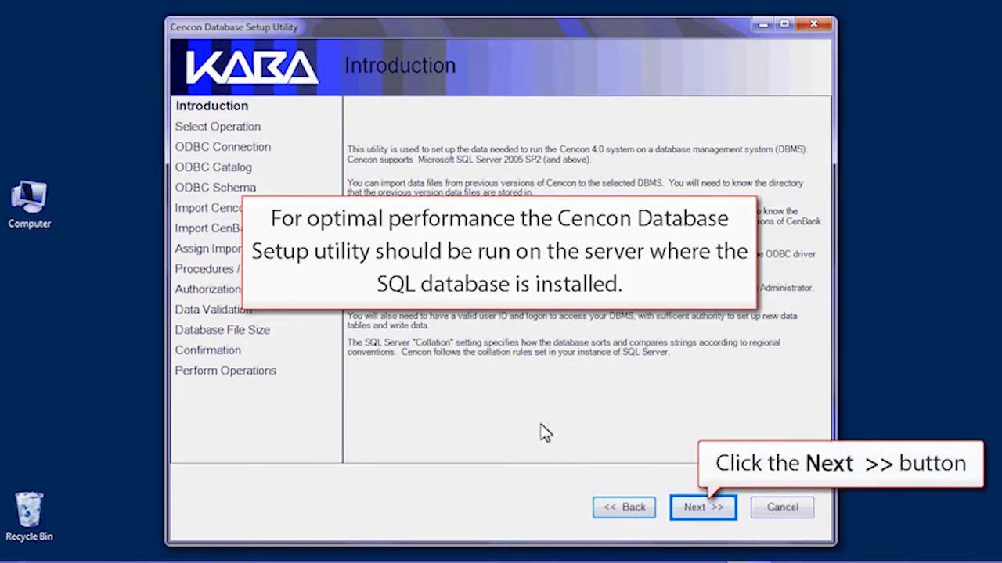
# Step: Choose to create or update a Cencon database with a new database catalog, without creating a new schema
pyautogui.click(702, 509)
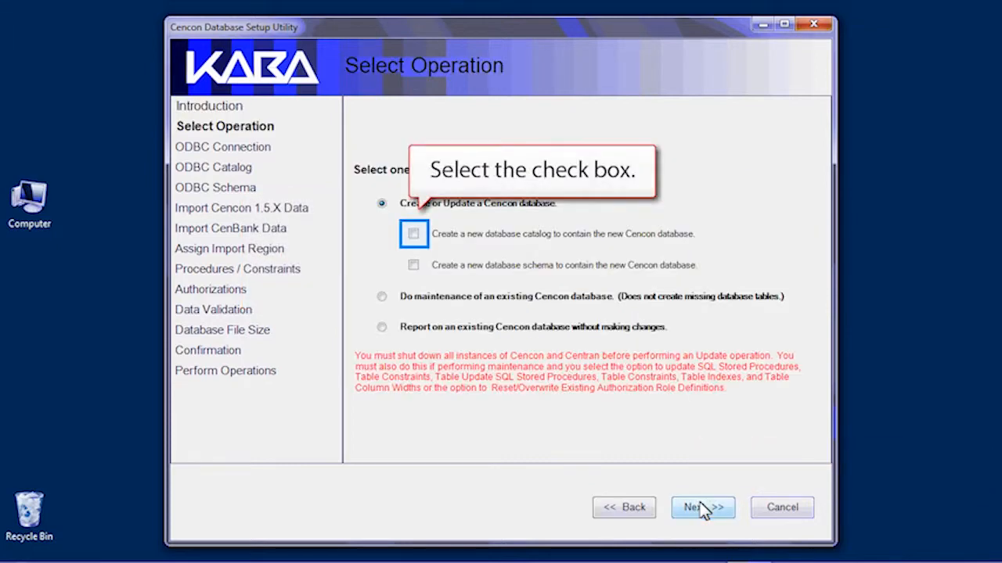
pyautogui.click(413, 234)
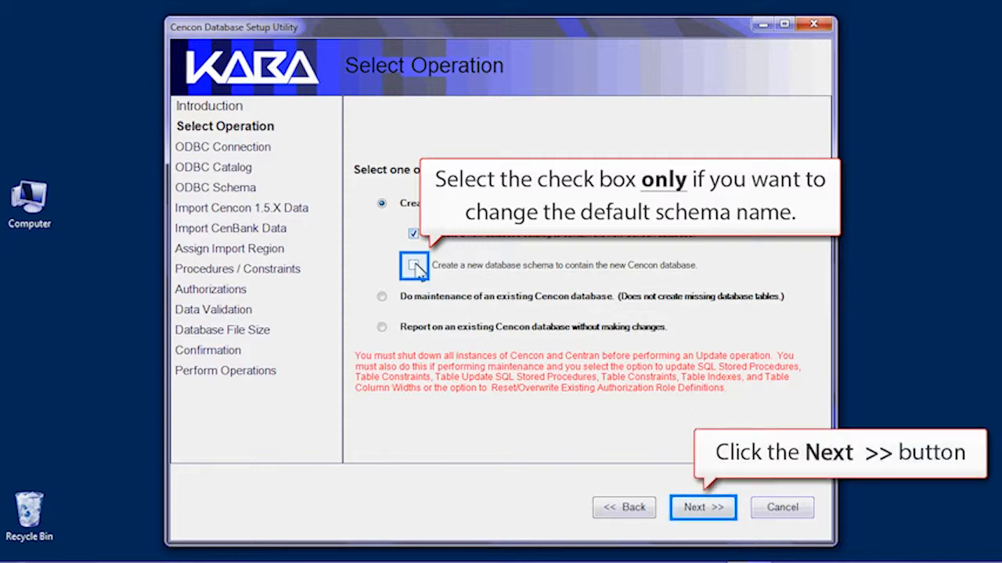
pyautogui.click(691, 509)
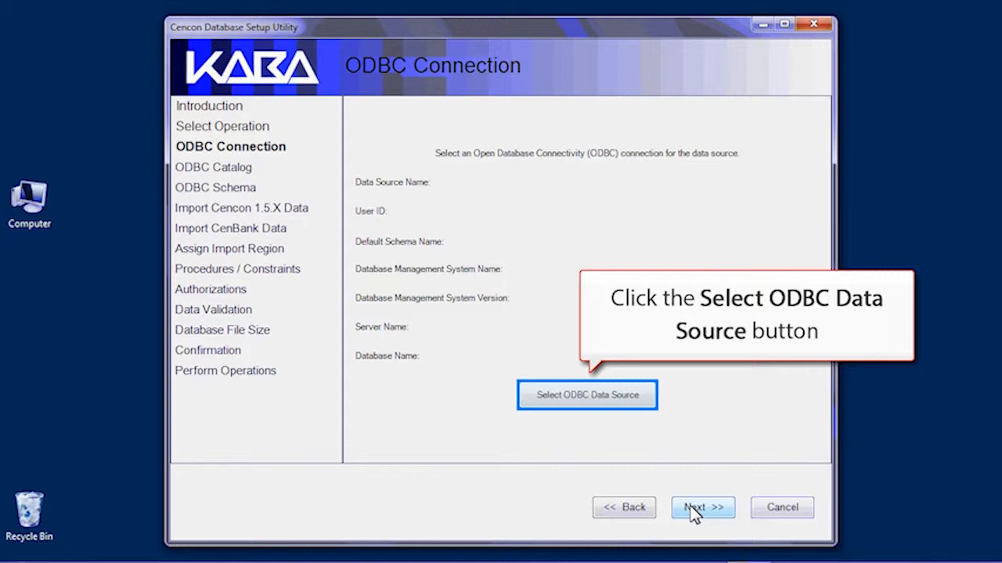
# Step: Select the Cencon4 machine data source for the ODBC connection and log in to SQL Server using the trusted connection
pyautogui.click(603, 397)
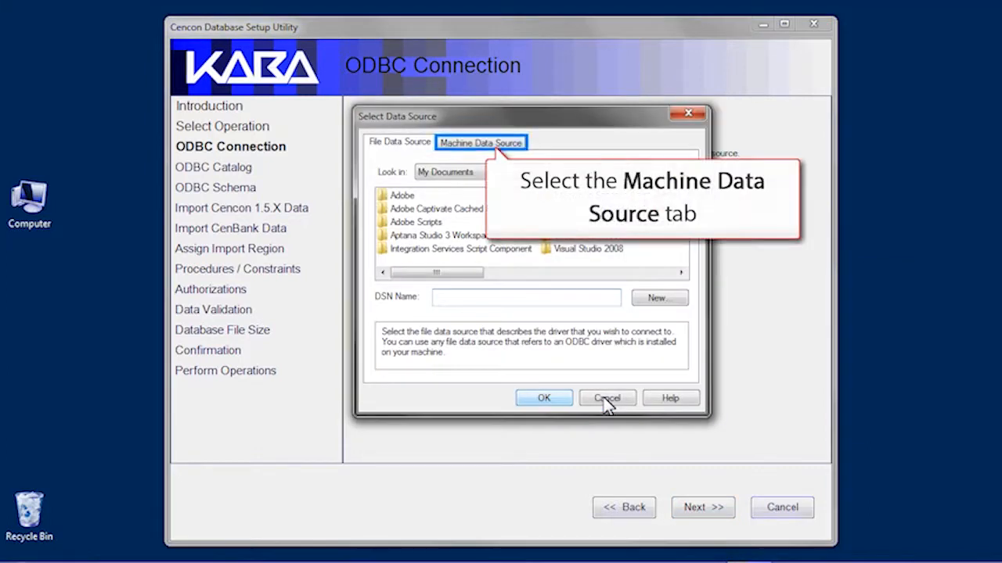
pyautogui.click(456, 148)
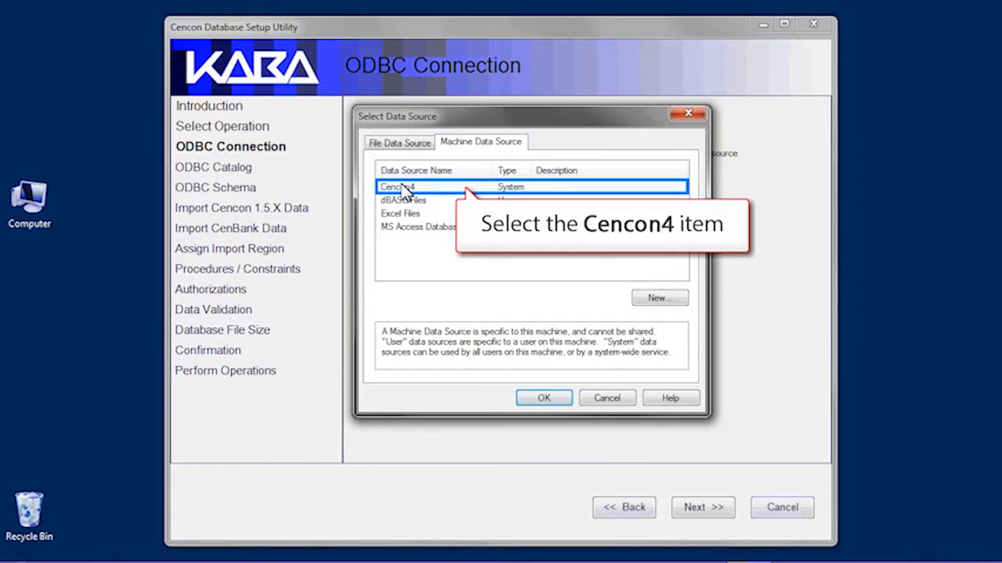
pyautogui.click(399, 188)
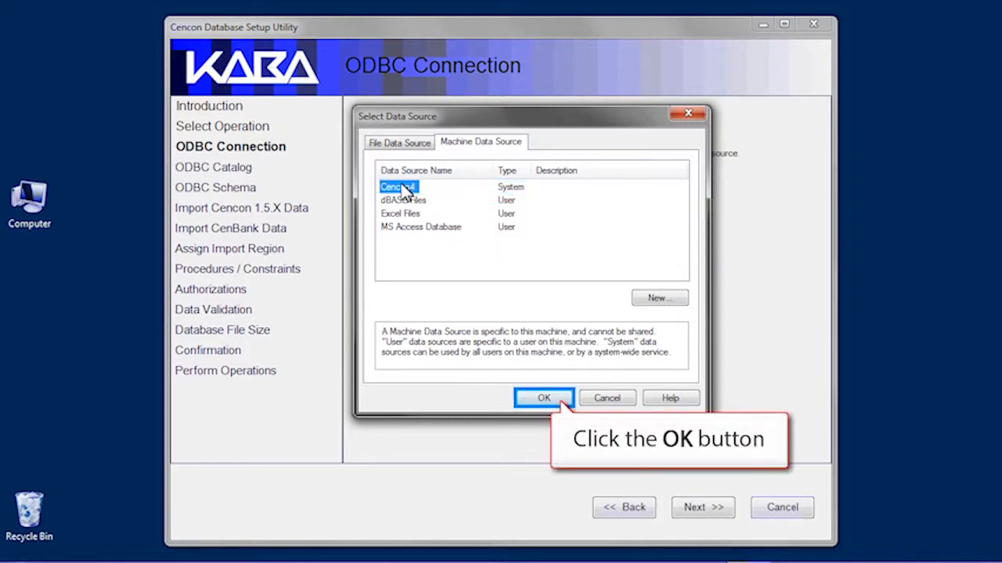
pyautogui.click(540, 398)
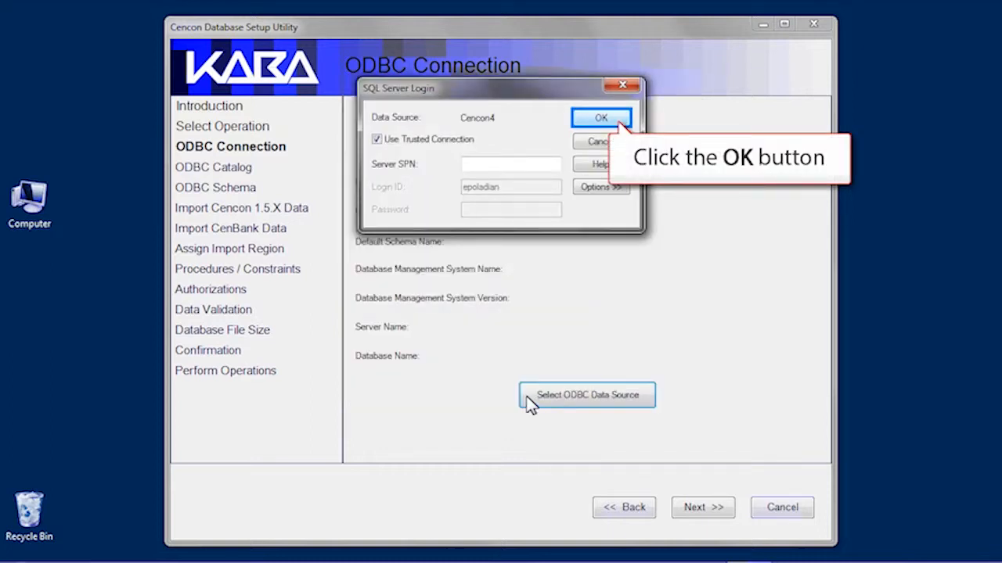
pyautogui.click(583, 121)
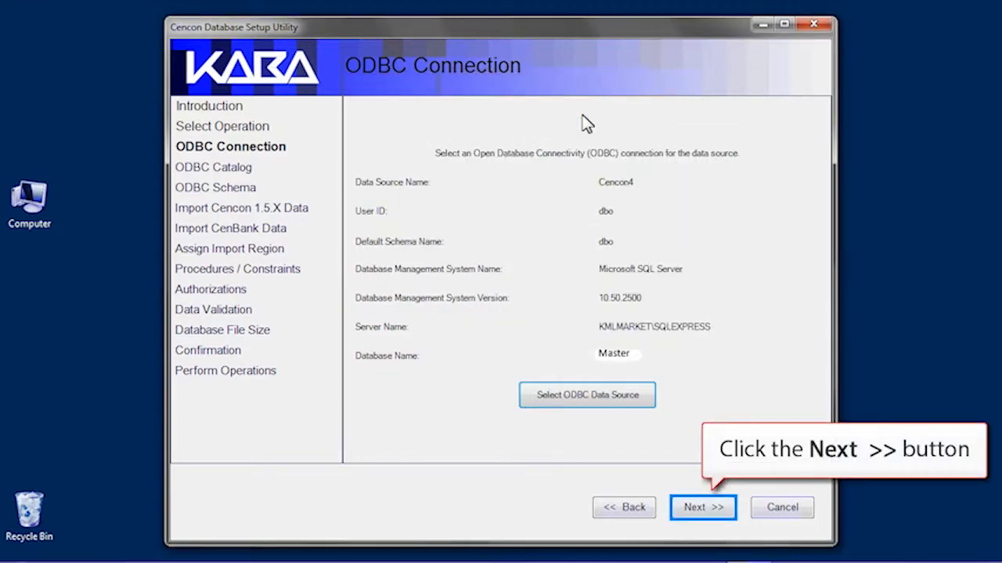
pyautogui.click(692, 510)
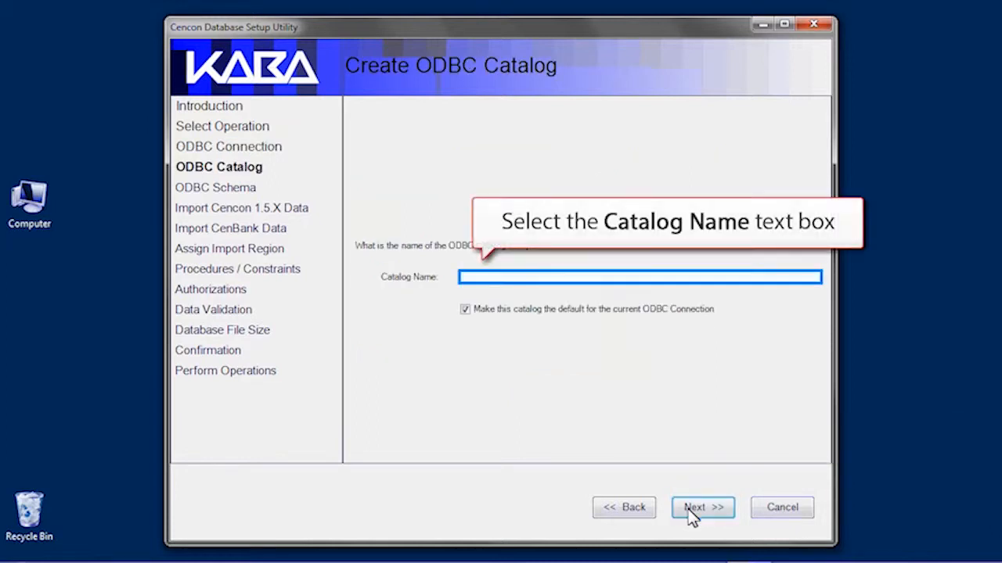
# Step: Name the new ODBC catalog Cencon4 and keep it as the default for the current connection
pyautogui.click(509, 279)
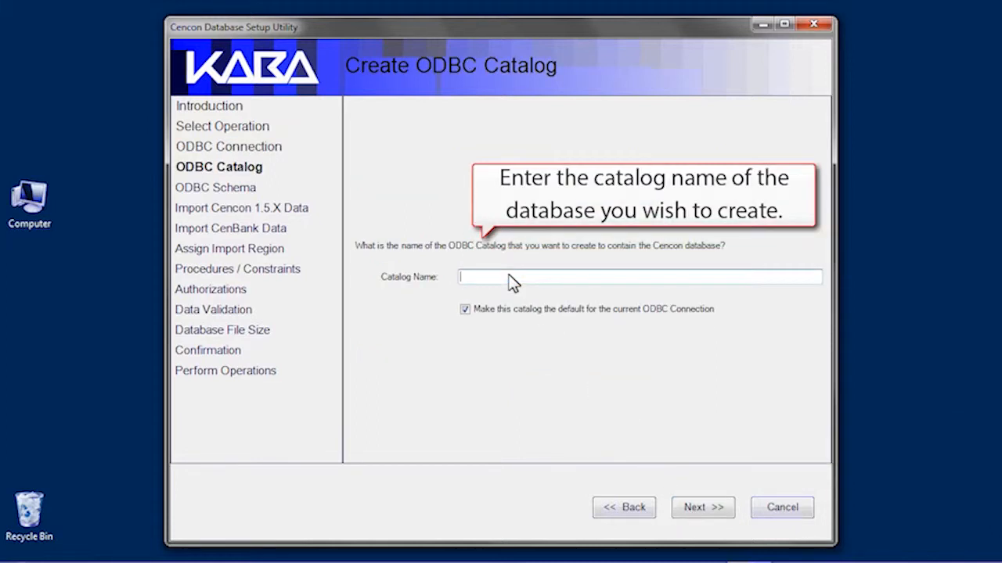
pyautogui.write('Cencon41')
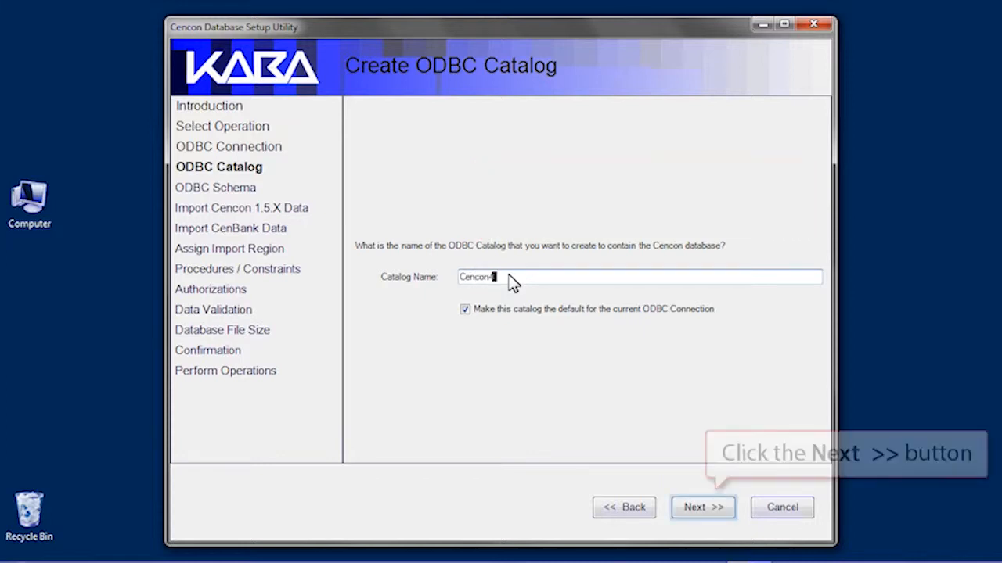
pyautogui.click(702, 509)
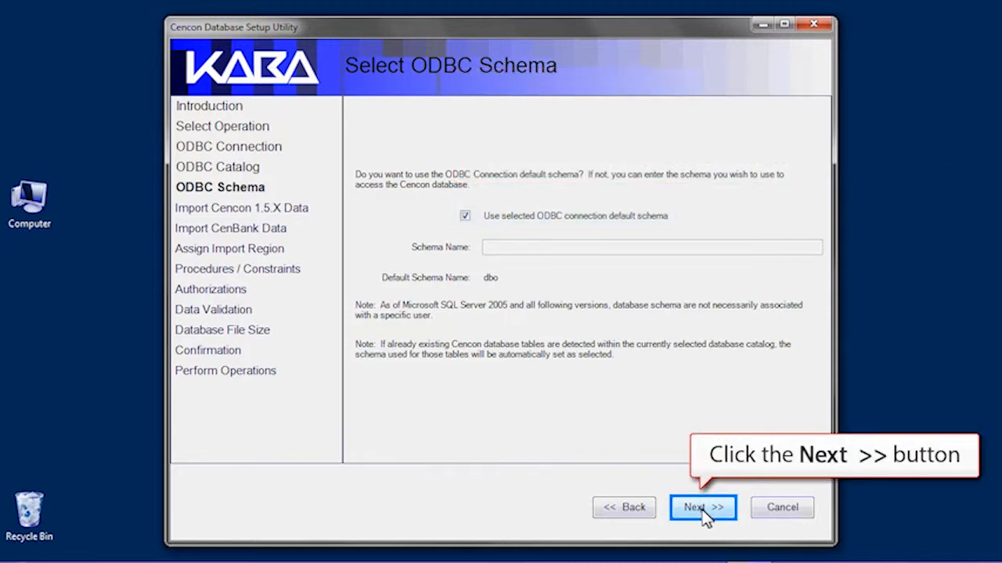
# Step: Accept the ODBC connection's default schema and skip importing Cencon 1.5.X and CenBank data
pyautogui.click(703, 509)
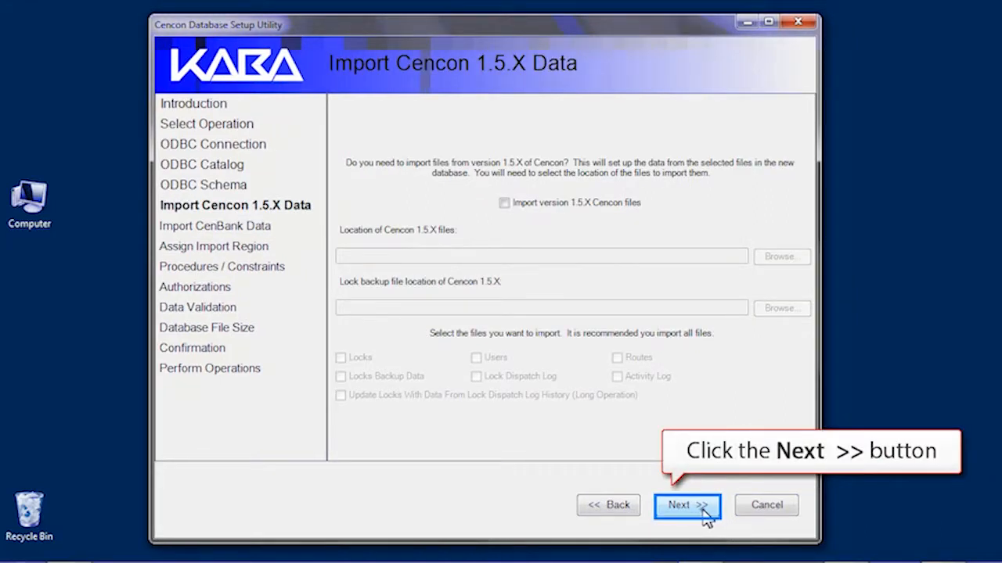
pyautogui.click(702, 508)
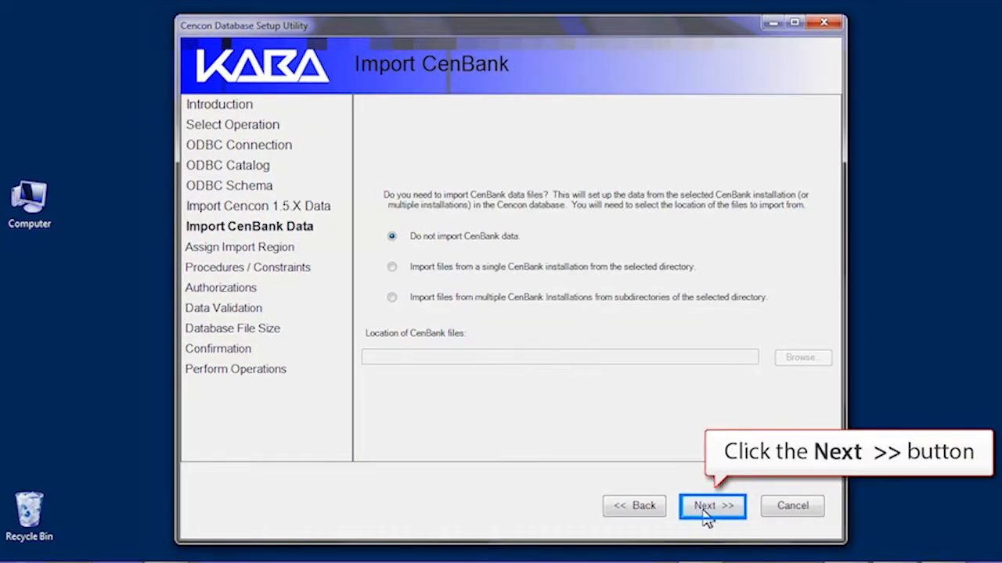
pyautogui.click(703, 507)
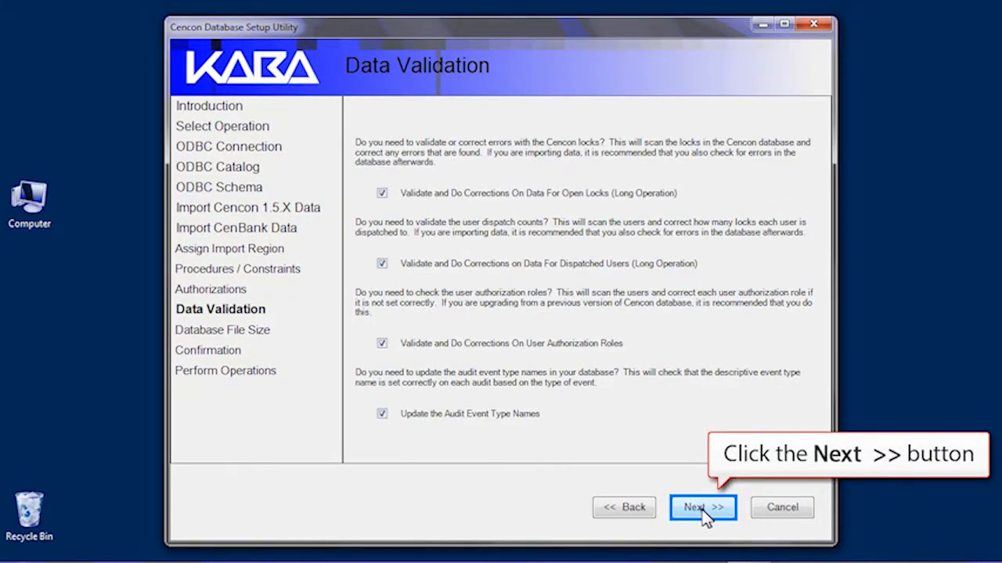
# Step: Run the database setup with all data validation options enabled, and close the utility when it completes
pyautogui.click(703, 509)
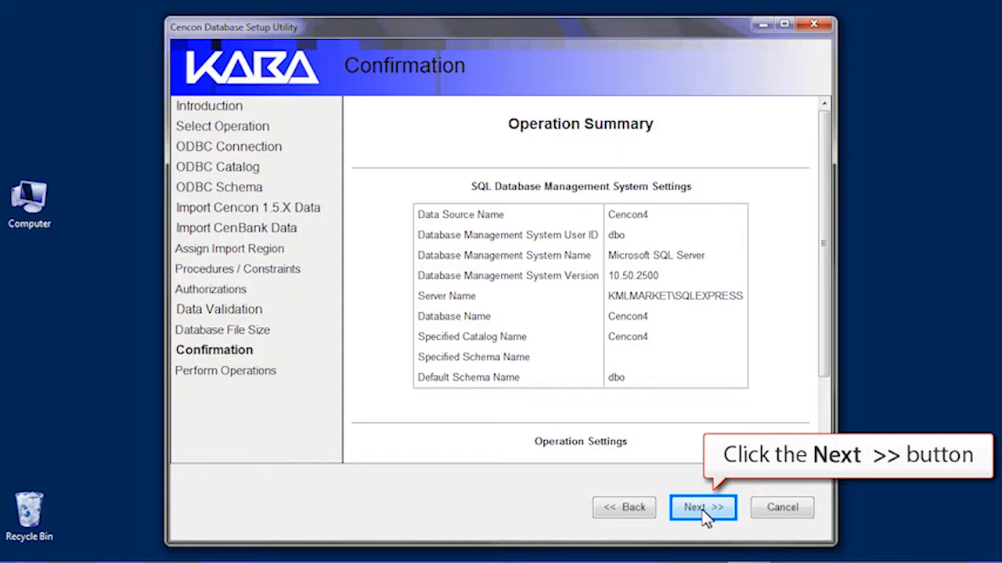
pyautogui.click(702, 509)
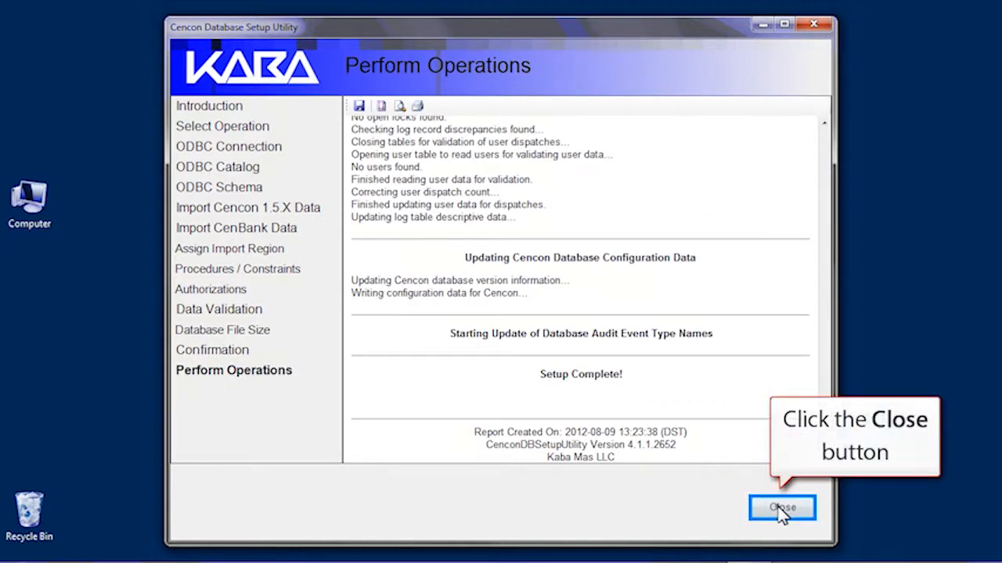
pyautogui.click(781, 508)
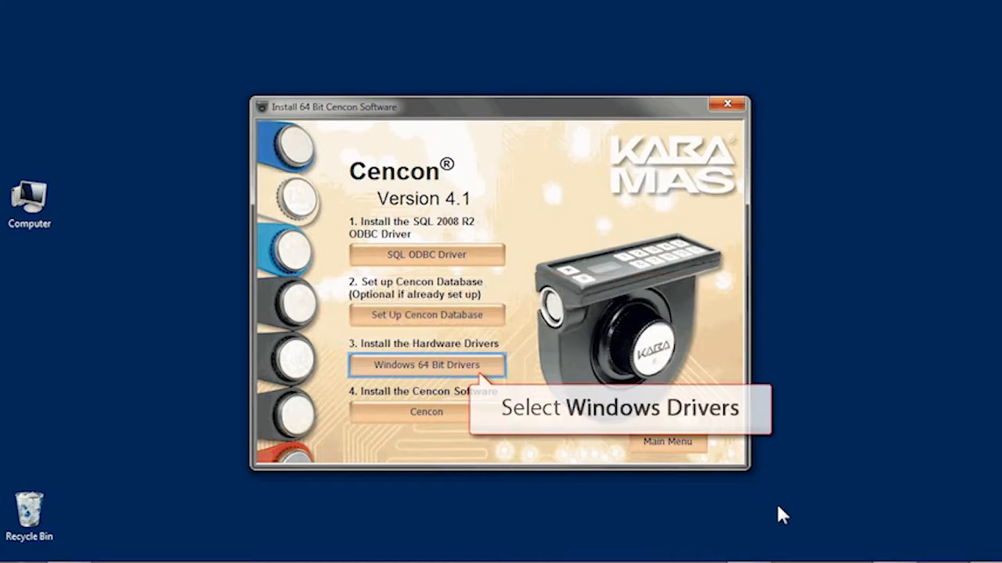
# Step: Install the Windows 64-bit hardware drivers for the Cencon USB Key Box and PCIO PCI card
pyautogui.click(385, 366)
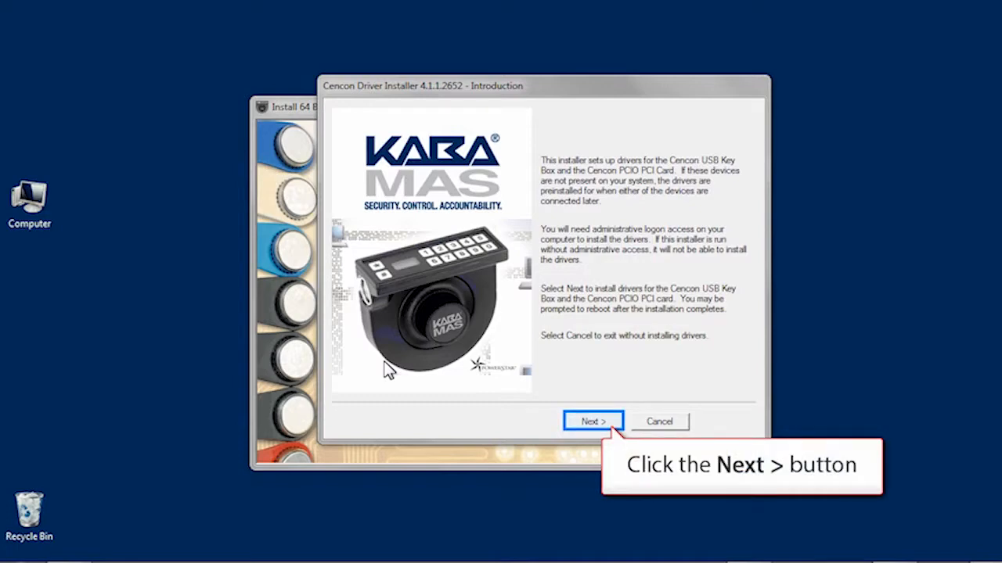
pyautogui.click(588, 421)
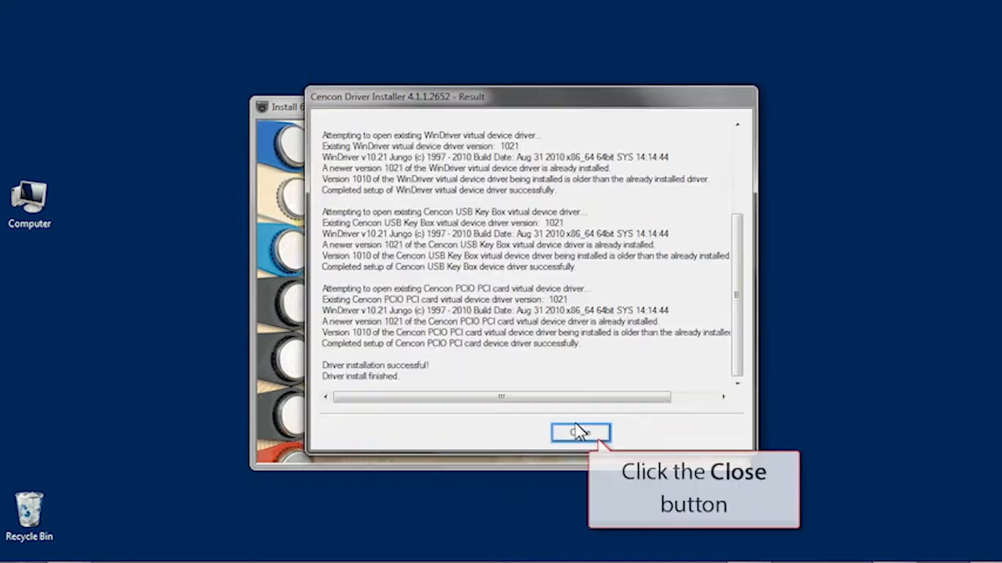
pyautogui.click(571, 432)
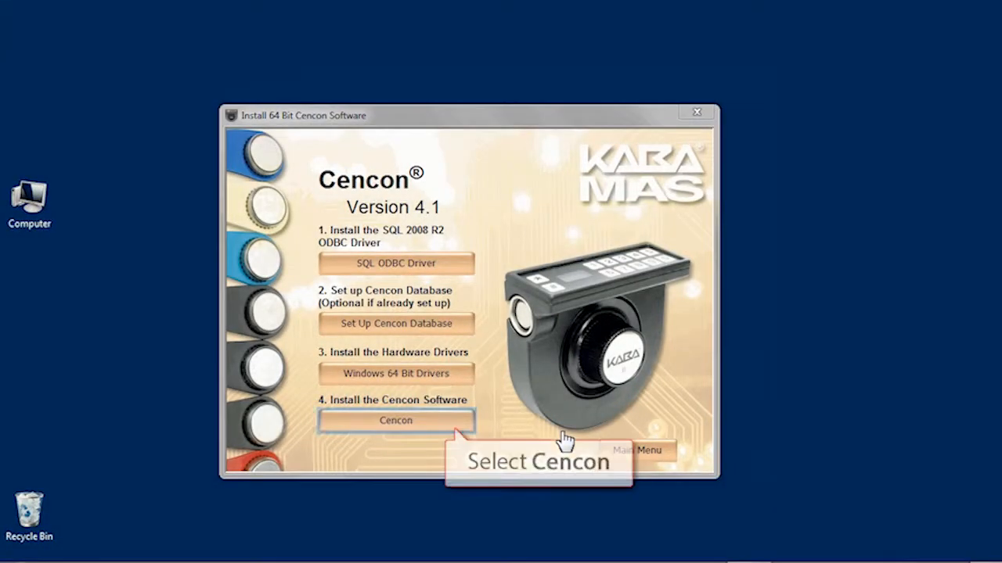
# Step: Install Cencon 4 for everyone in C:\Cencon4\, accepting the license agreement, and close the installer windows
pyautogui.click(352, 427)
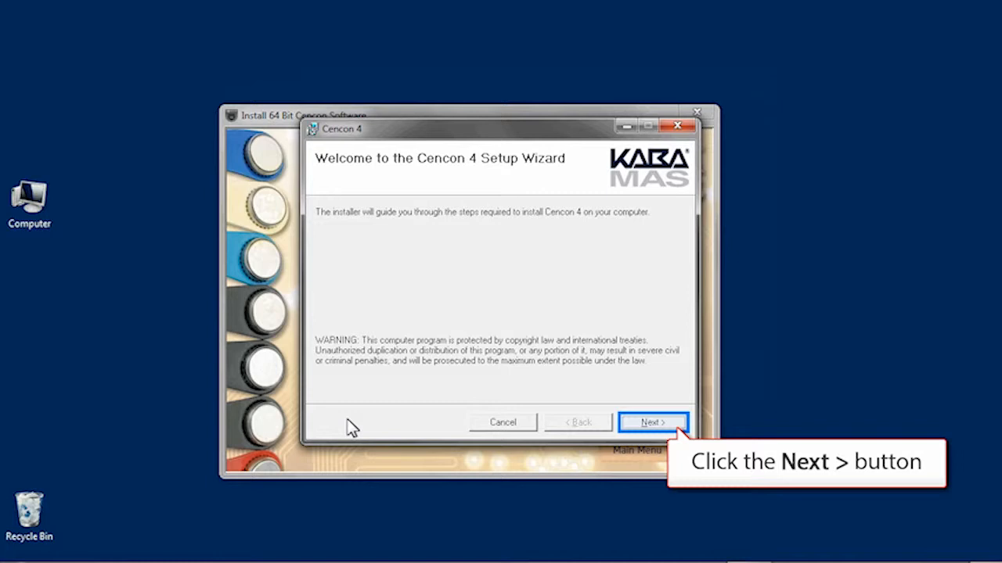
pyautogui.click(647, 427)
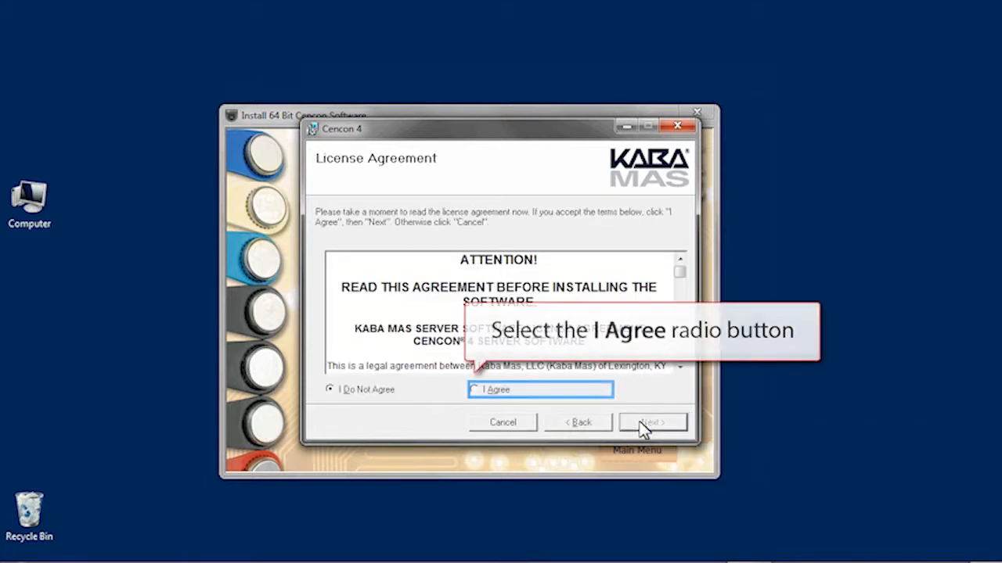
pyautogui.click(474, 390)
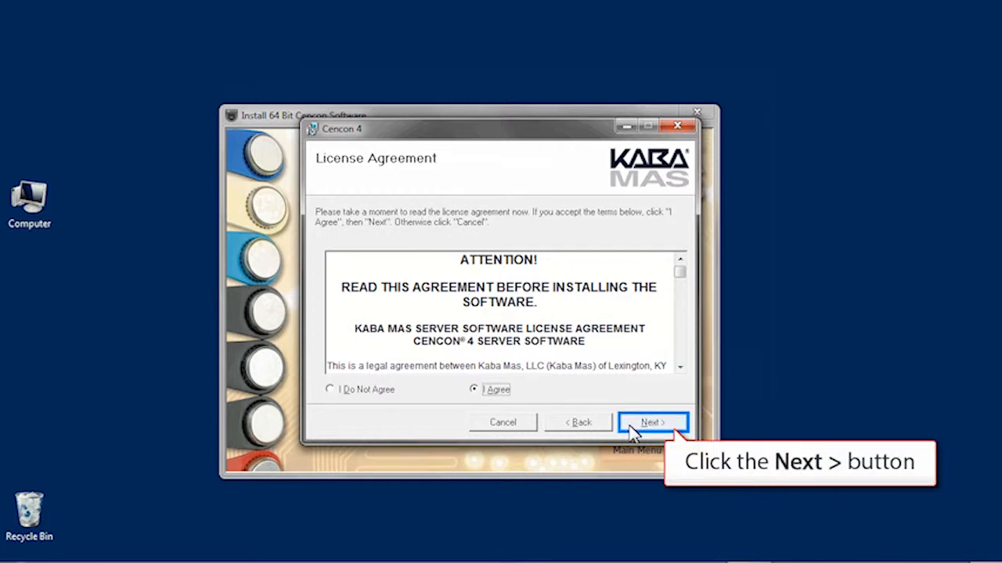
pyautogui.click(634, 427)
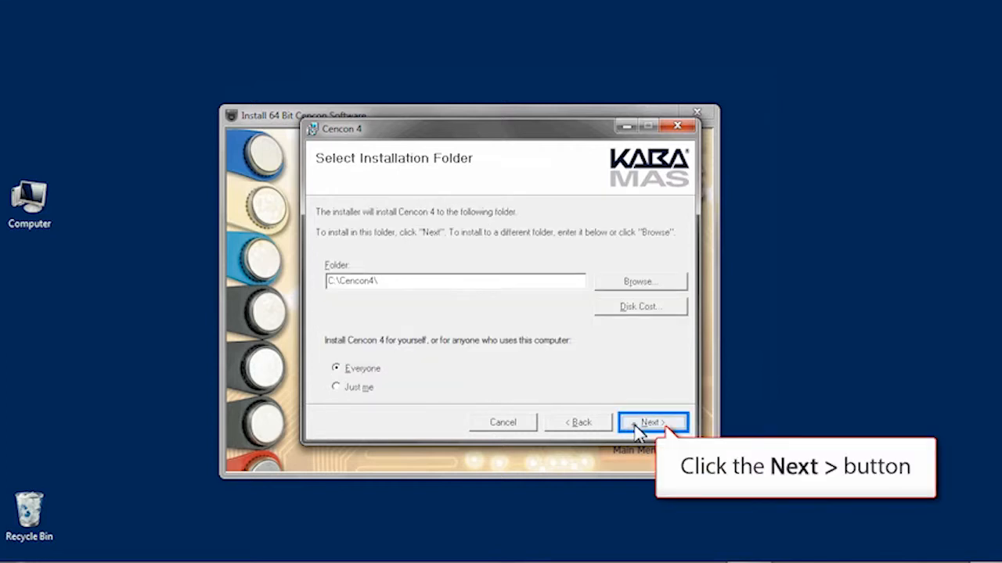
pyautogui.click(633, 428)
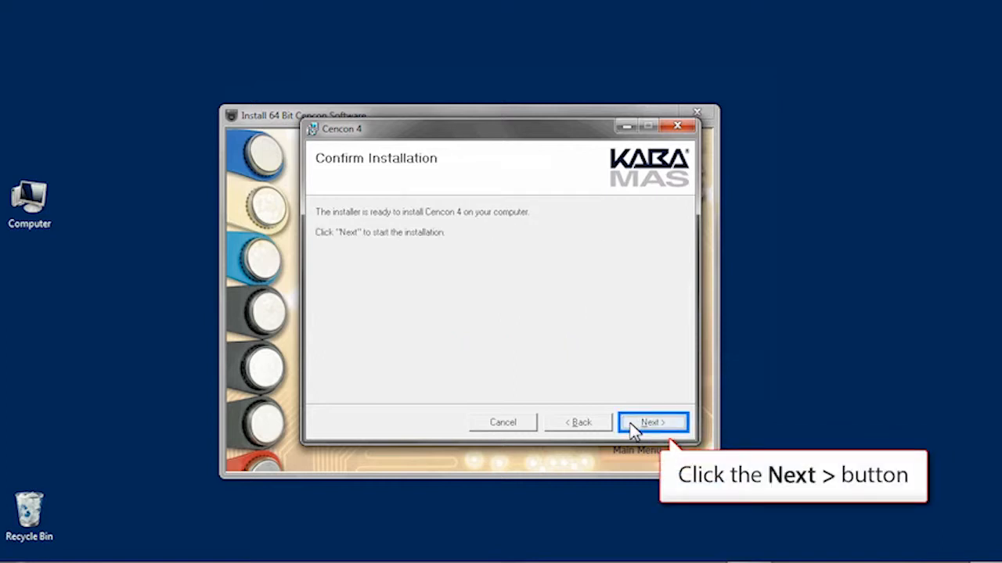
pyautogui.click(631, 425)
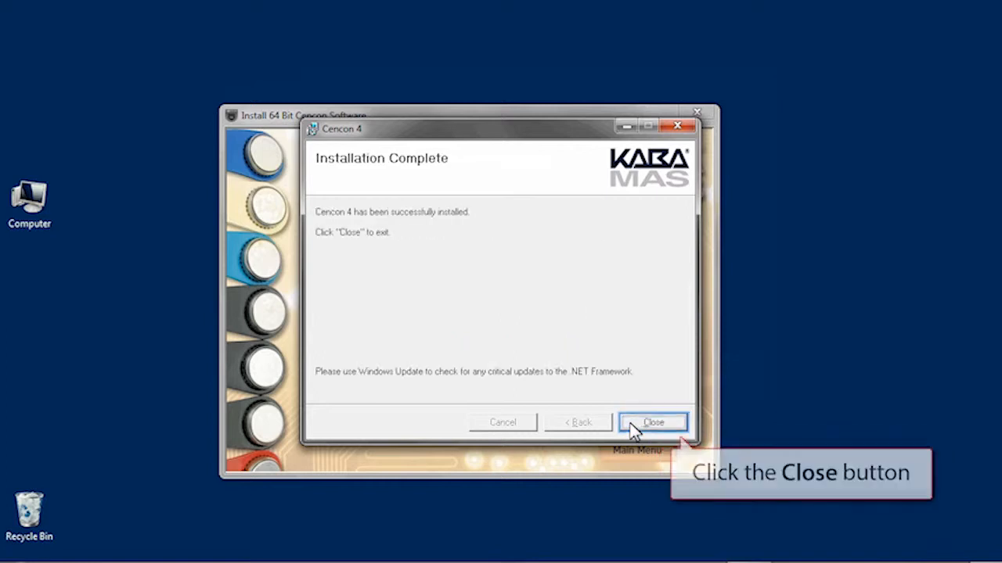
pyautogui.click(658, 426)
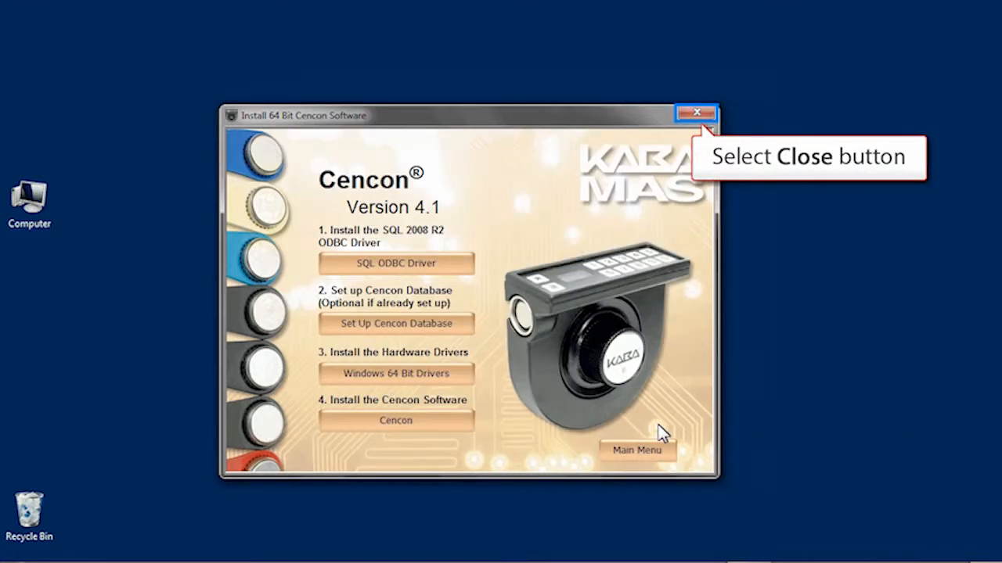
pyautogui.click(689, 111)
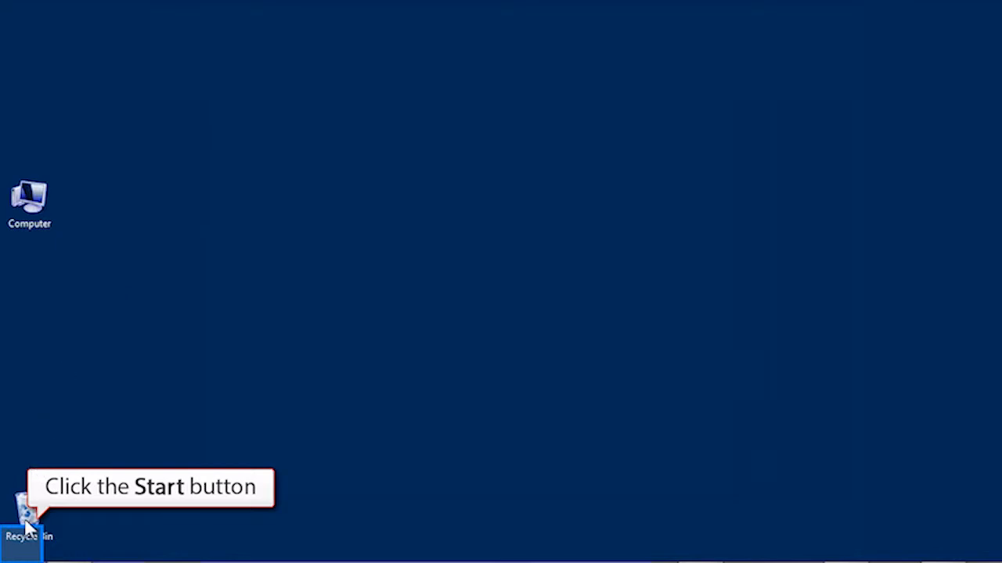
# Step: Open the configuration of the Cencon4 system data source in the Windows ODBC Data Source Administrator
pyautogui.click(25, 551)
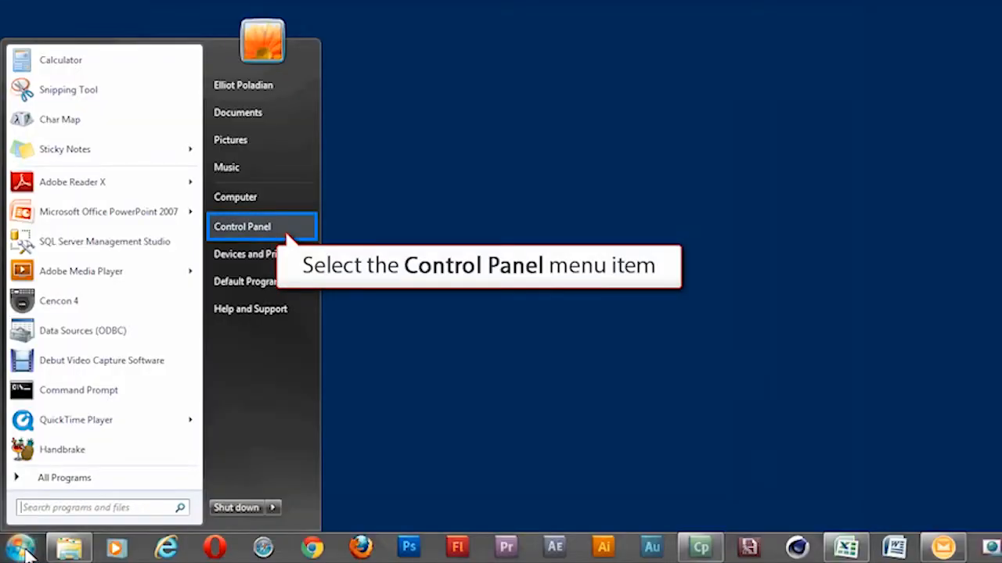
pyautogui.click(215, 230)
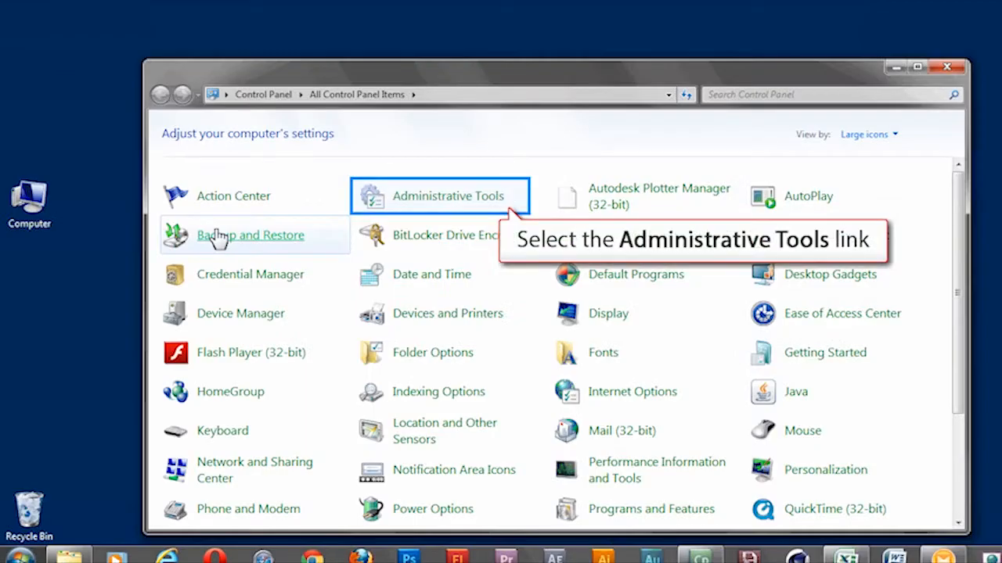
pyautogui.click(465, 201)
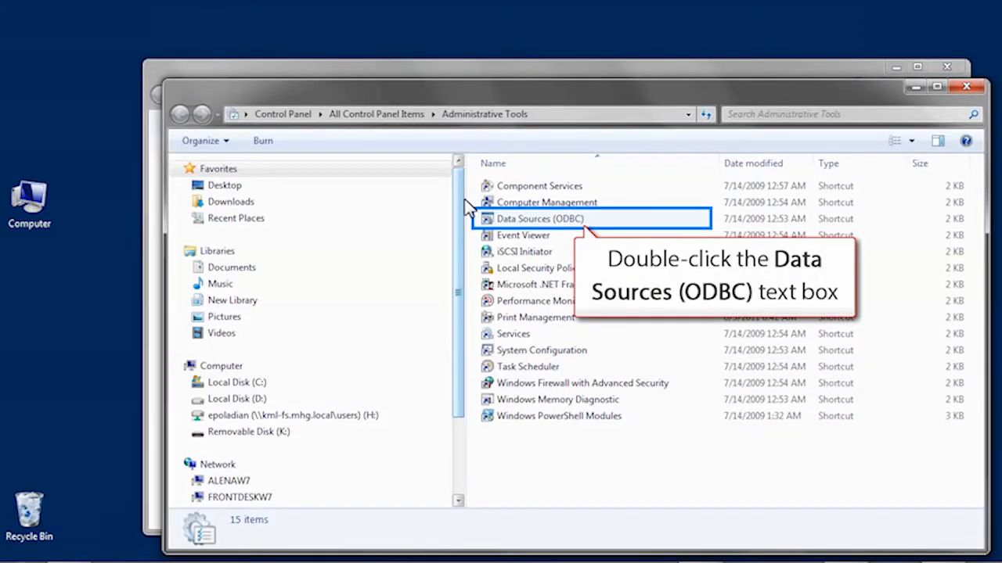
pyautogui.doubleClick(539, 219)
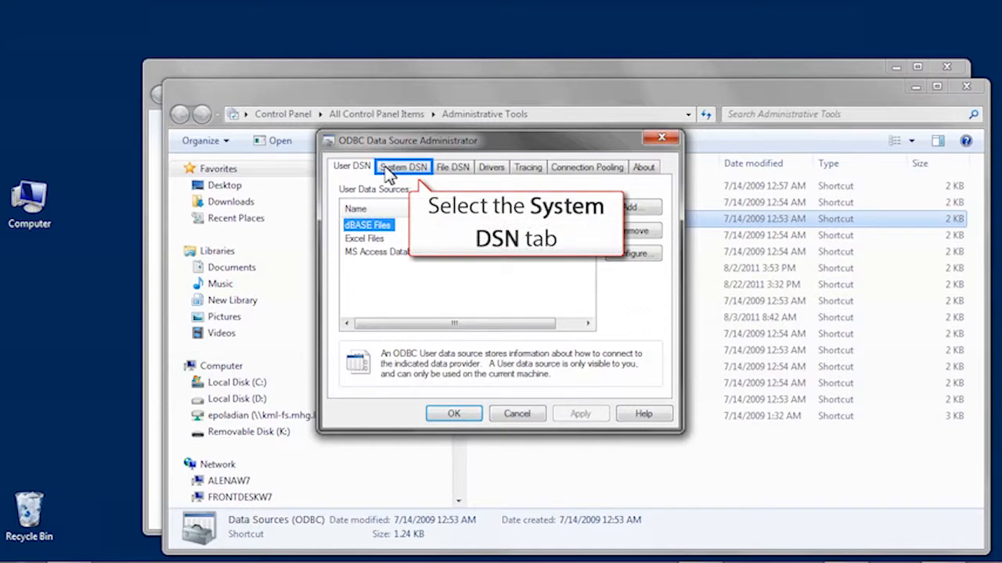
pyautogui.click(385, 169)
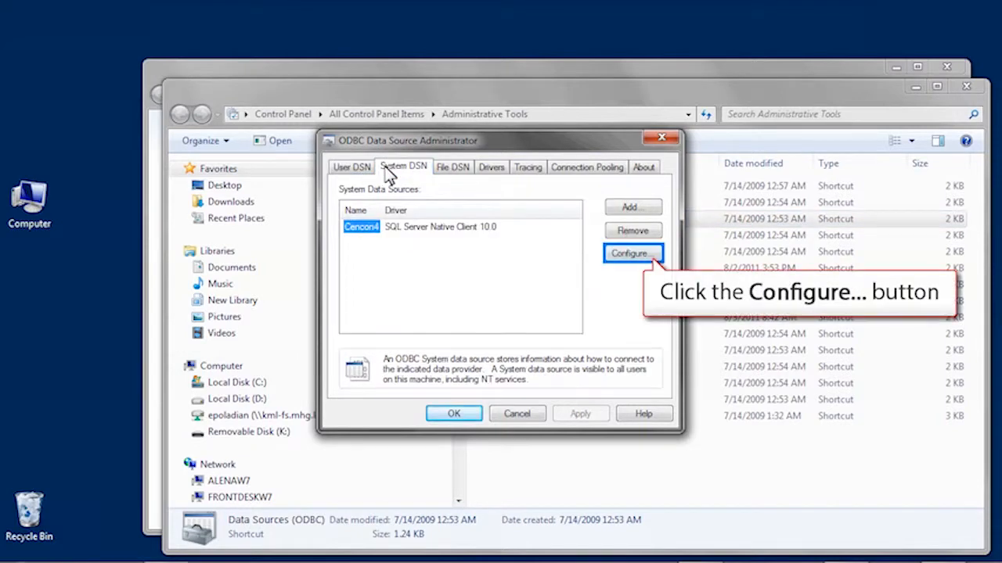
pyautogui.click(622, 256)
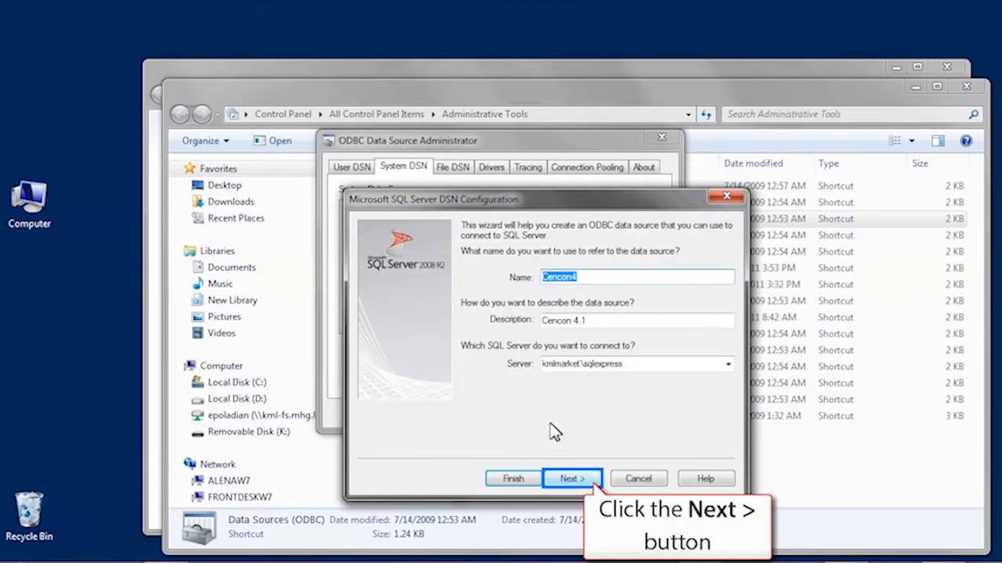
# Step: Keep integrated Windows authentication, change the data source's default database to Cencon4, and finish the configuration wizard with the remaining settings at their defaults
pyautogui.click(554, 483)
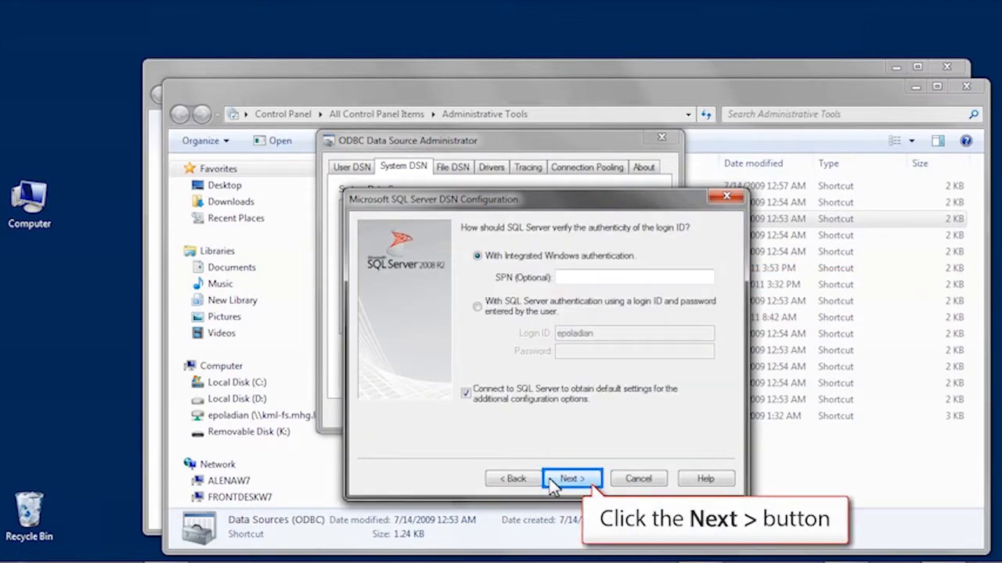
pyautogui.click(559, 482)
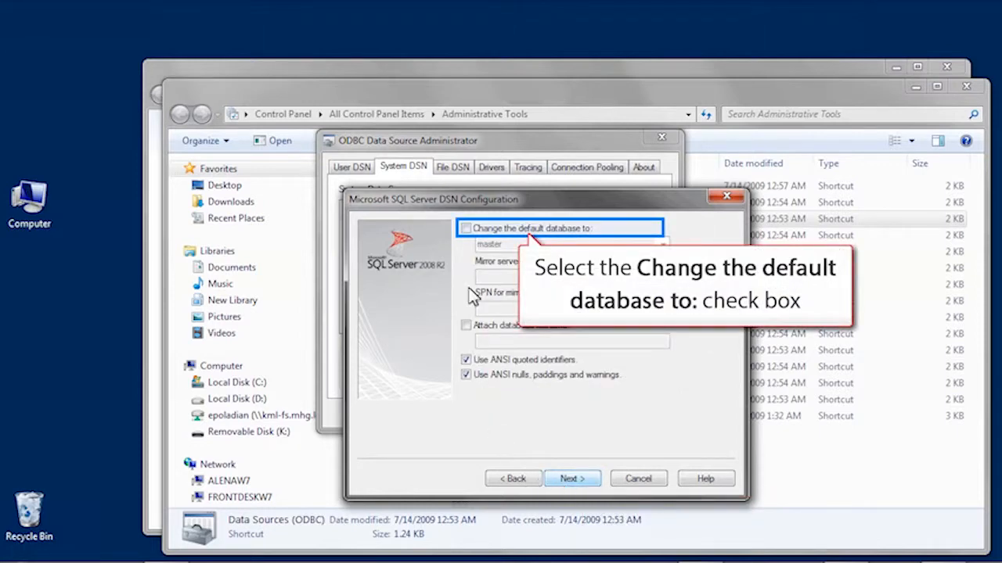
pyautogui.click(466, 229)
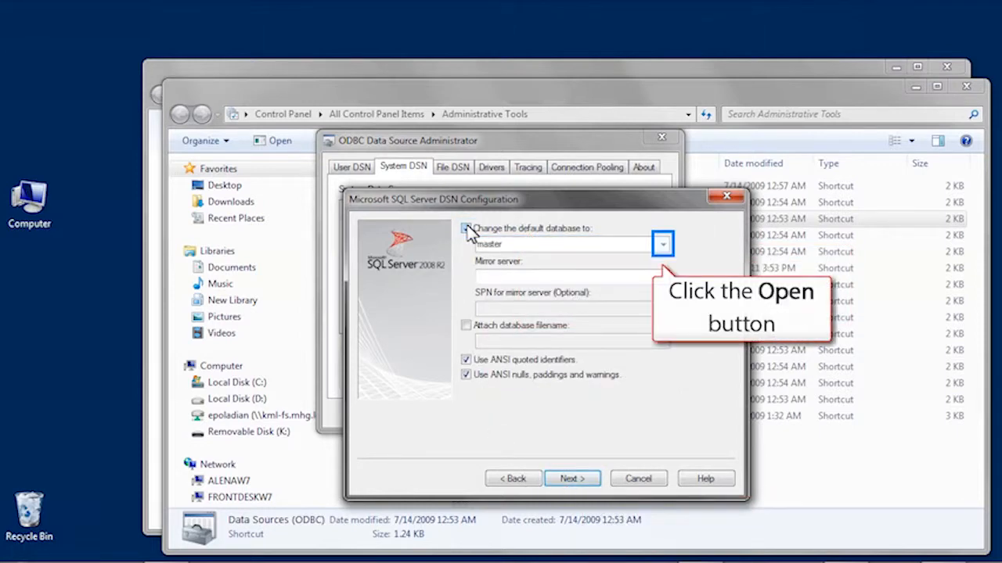
pyautogui.click(663, 245)
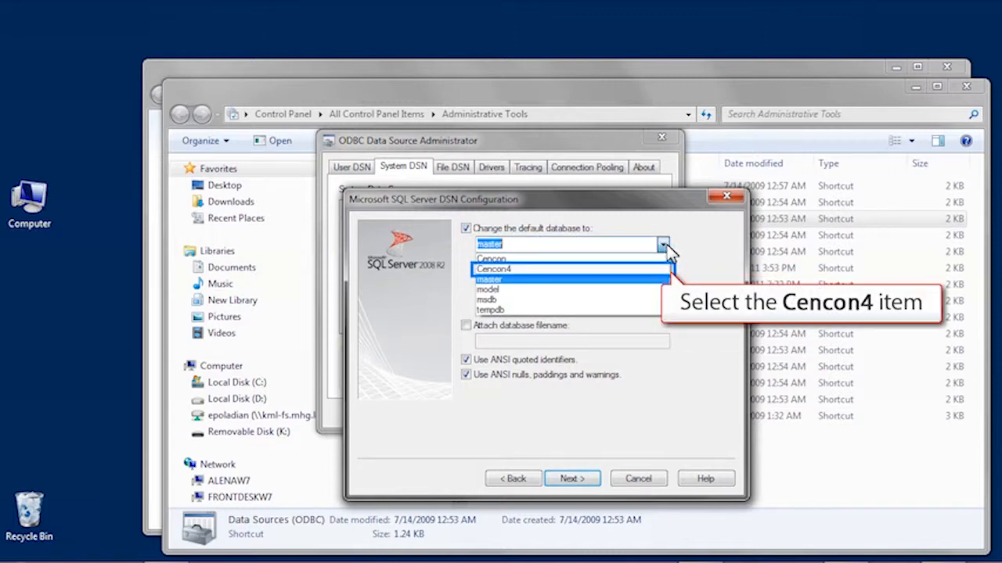
pyautogui.click(618, 270)
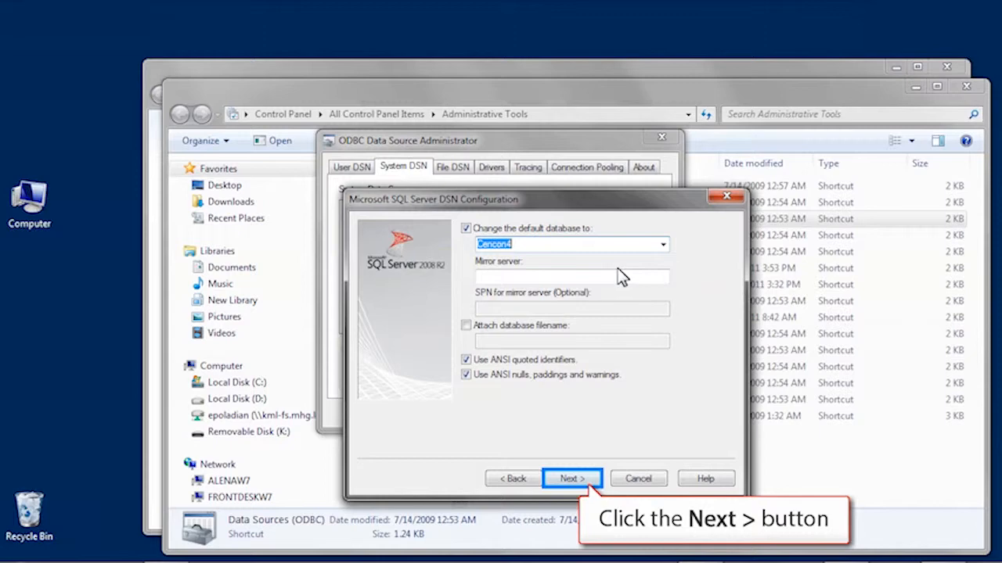
pyautogui.click(561, 479)
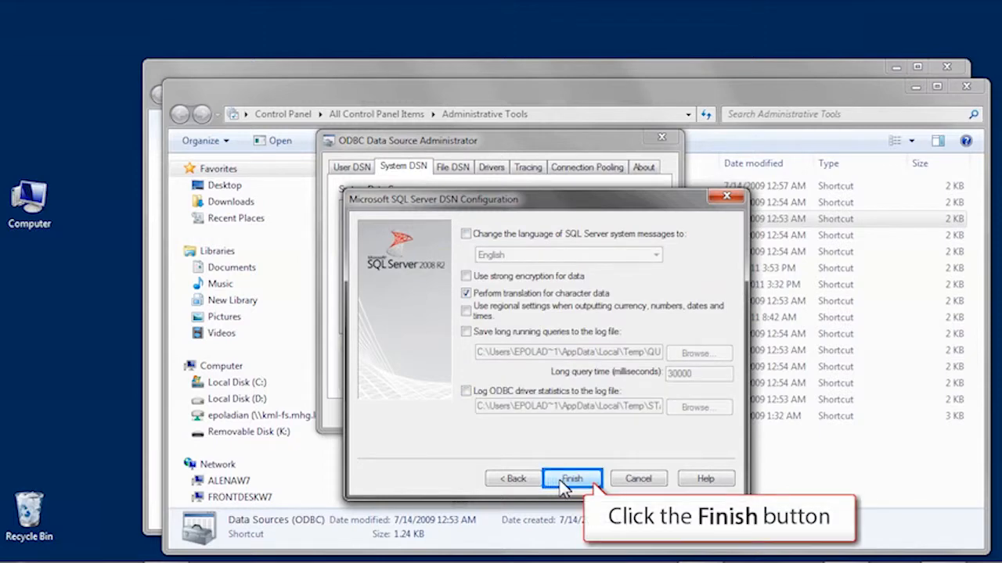
pyautogui.click(568, 479)
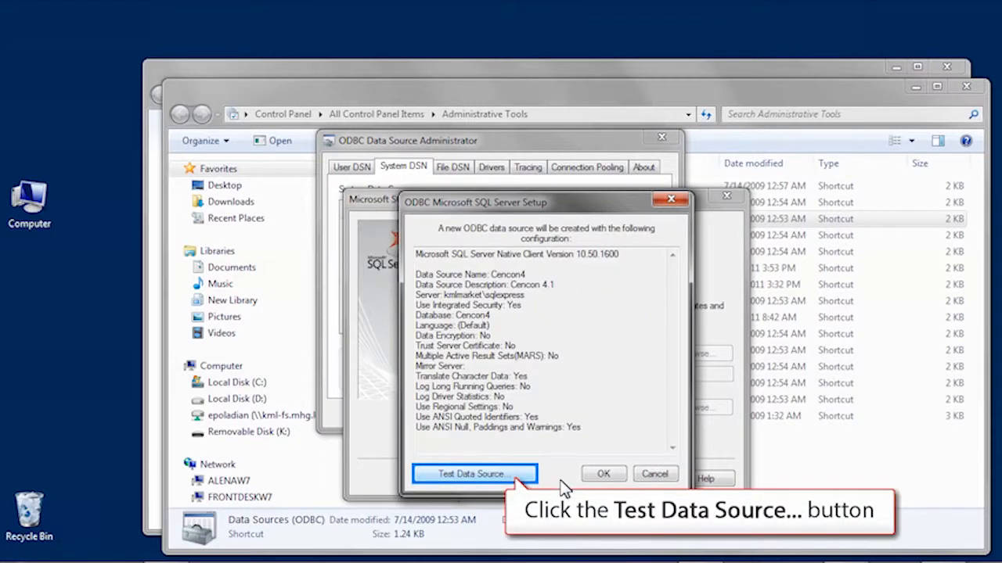
# Step: Test the Cencon4 data source connection and accept its configuration
pyautogui.click(440, 477)
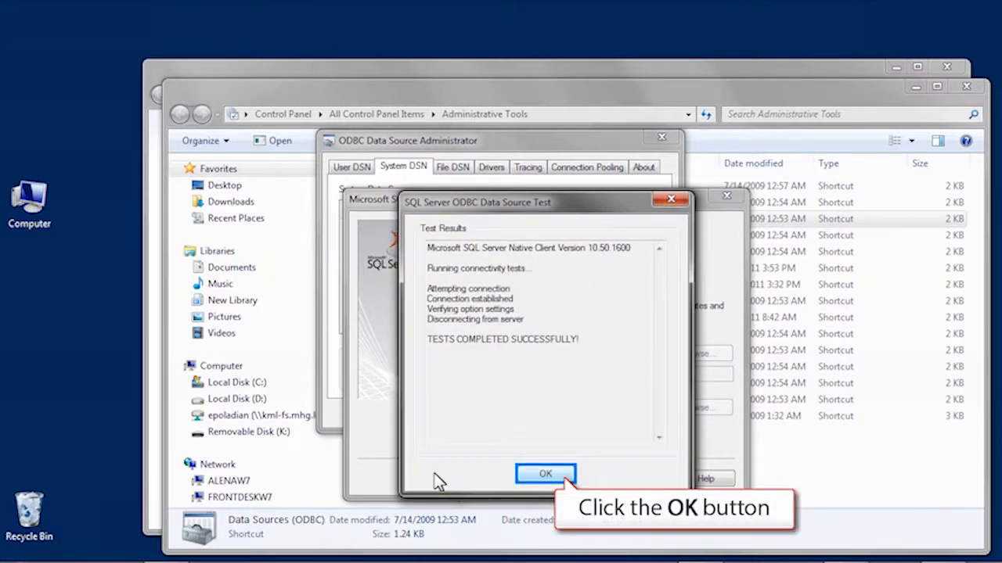
pyautogui.click(529, 481)
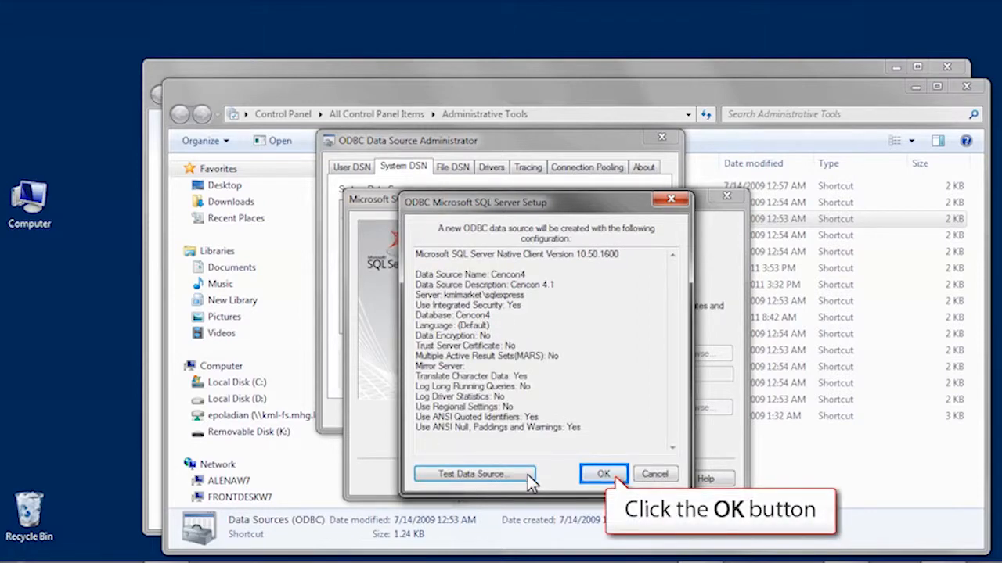
pyautogui.click(604, 474)
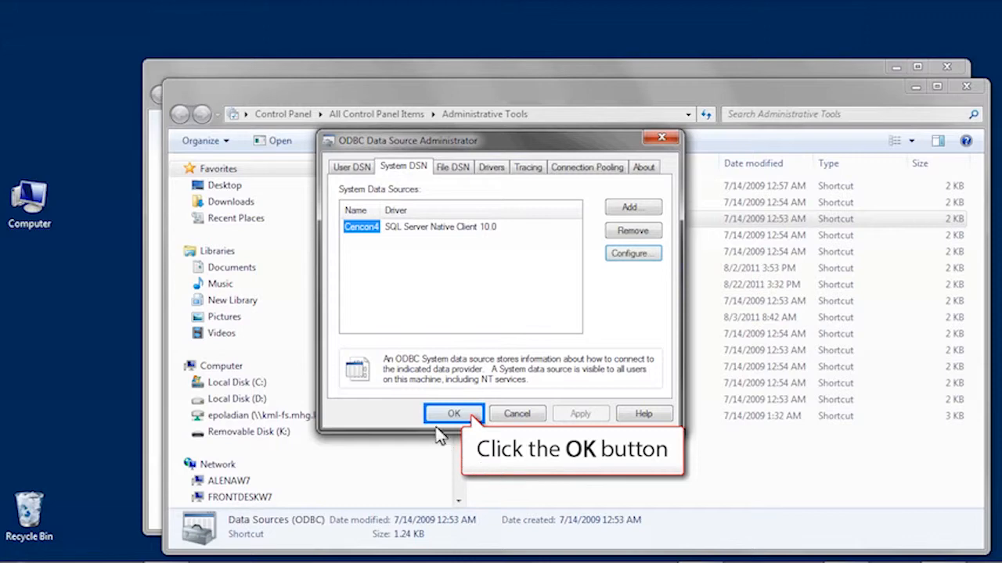
# Step: Close the ODBC Data Source Administrator, Administrative Tools and Control Panel windows
pyautogui.click(443, 414)
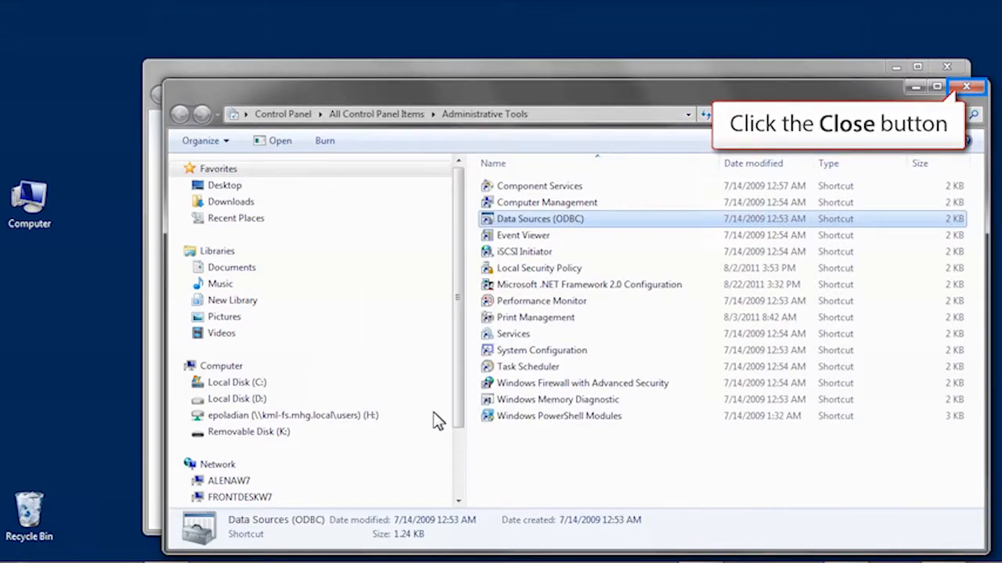
pyautogui.click(966, 86)
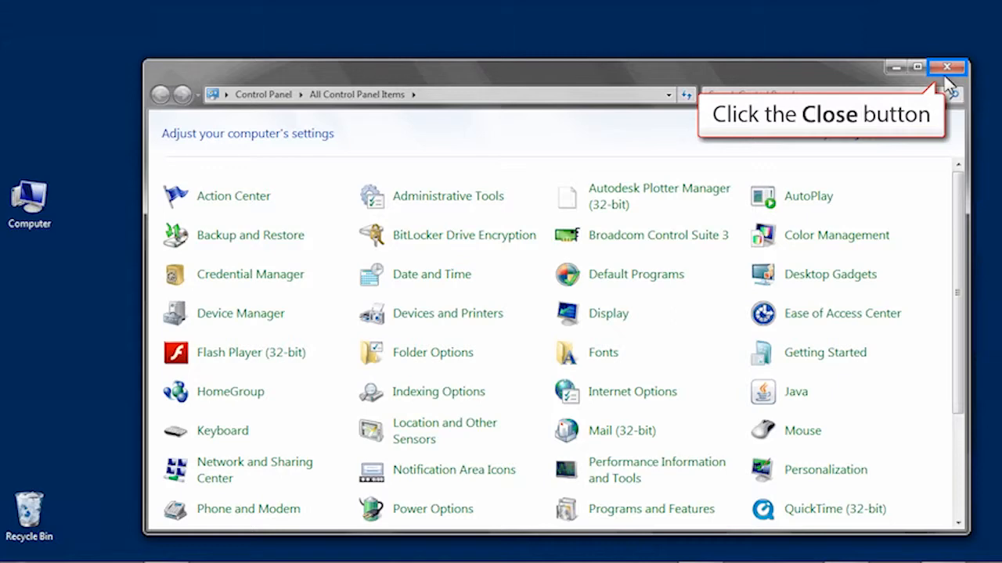
pyautogui.click(943, 70)
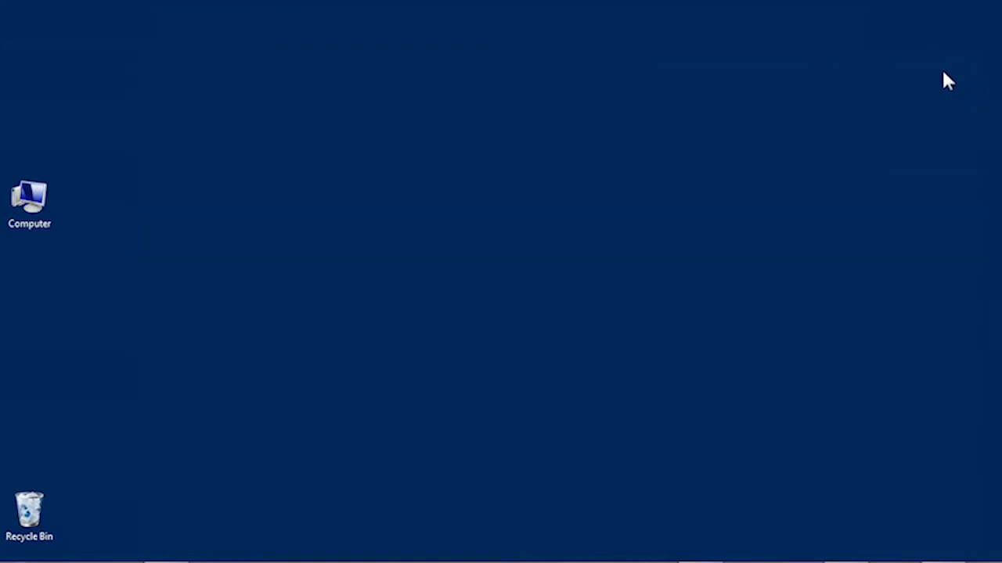